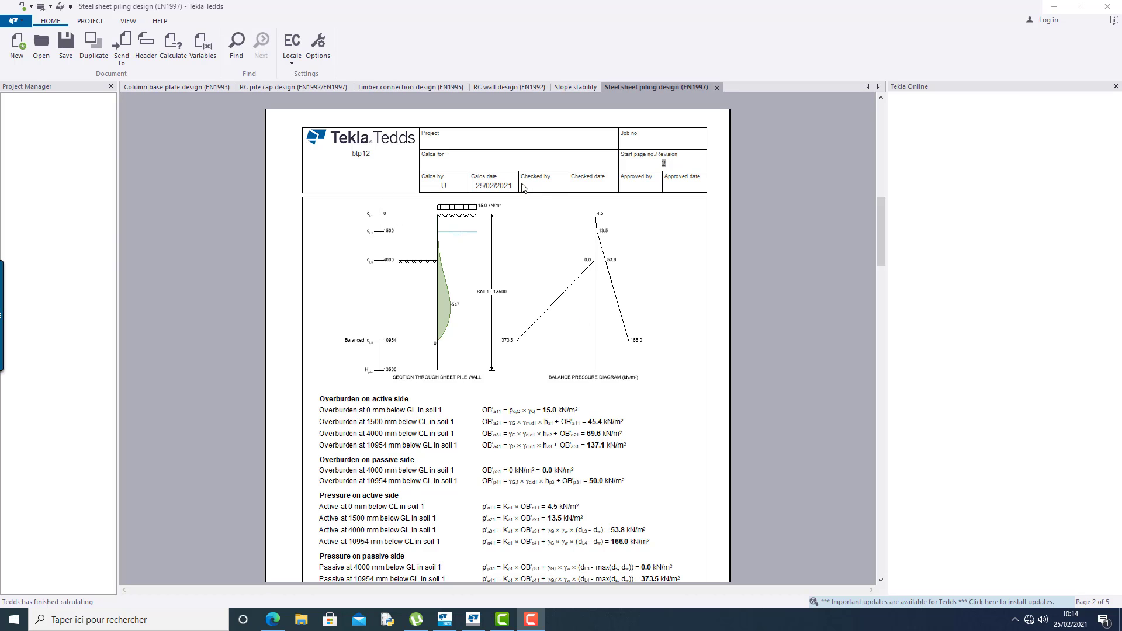
- Start a new Steel sheet piling design (EN1997) calculation from the Retaining walls library
scroll(523, 187, "down", 8)
scroll(523, 187, "up", 9)
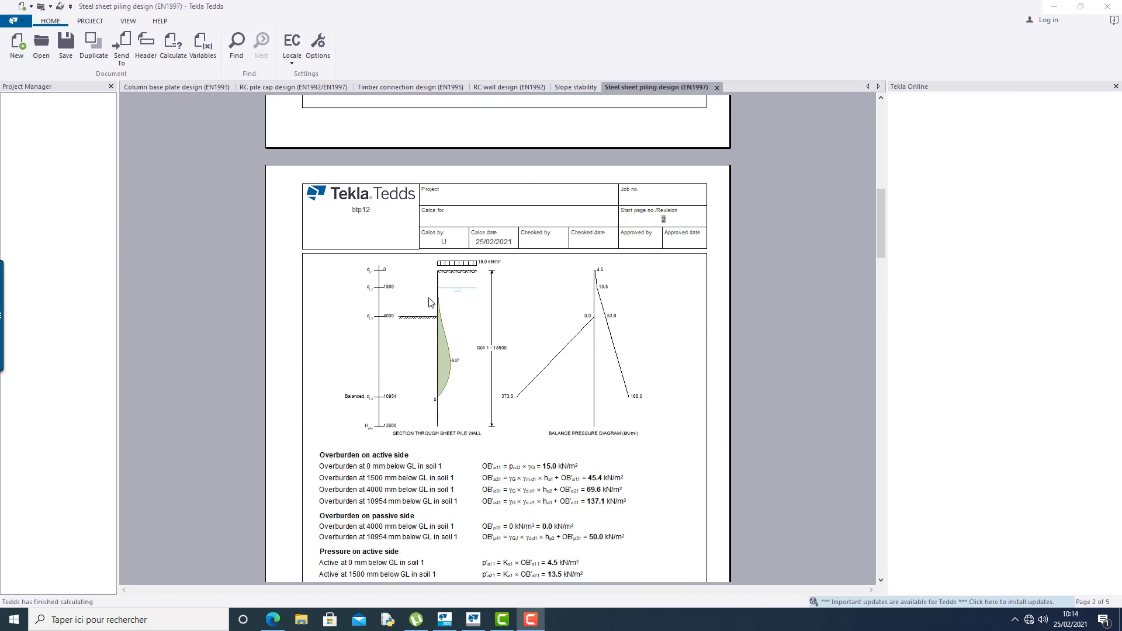
left_click(17, 44)
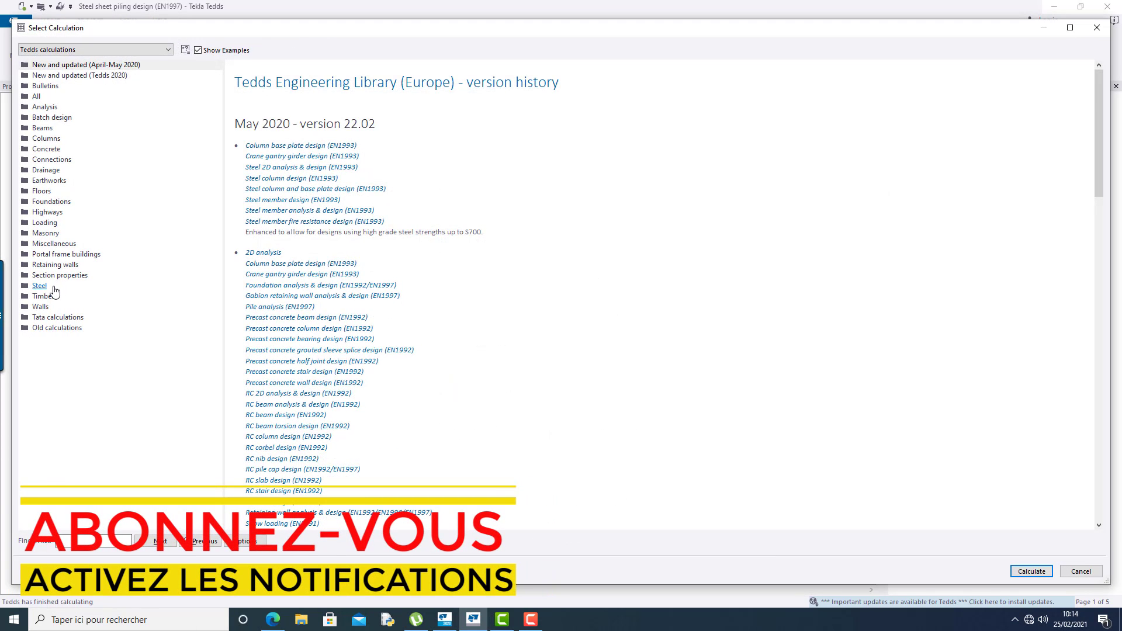
left_click(41, 266)
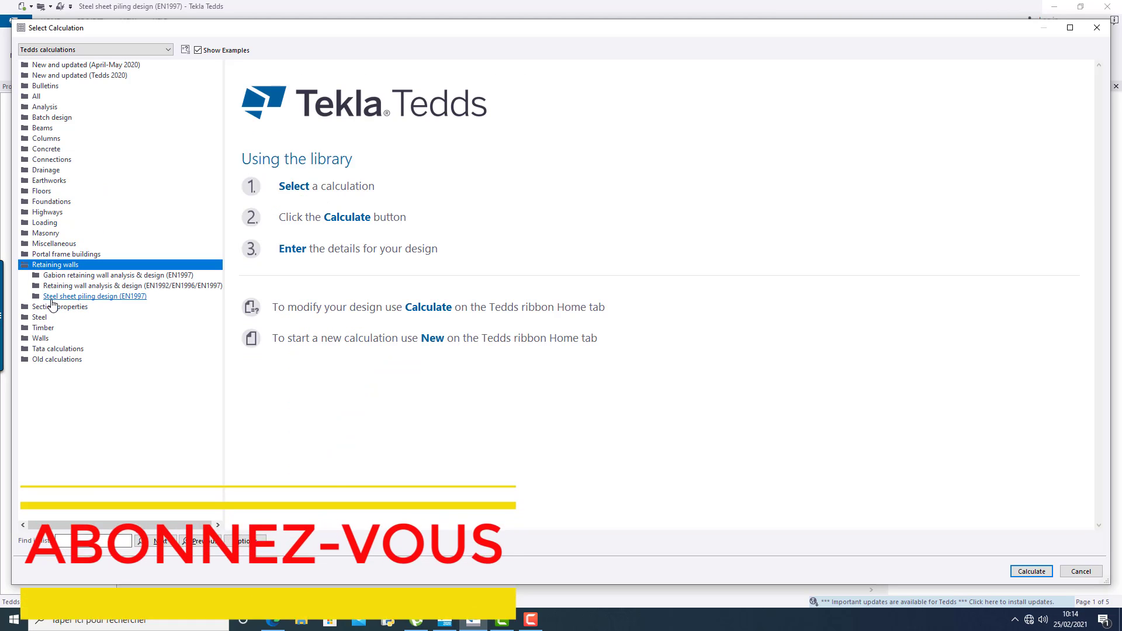
left_click(35, 294)
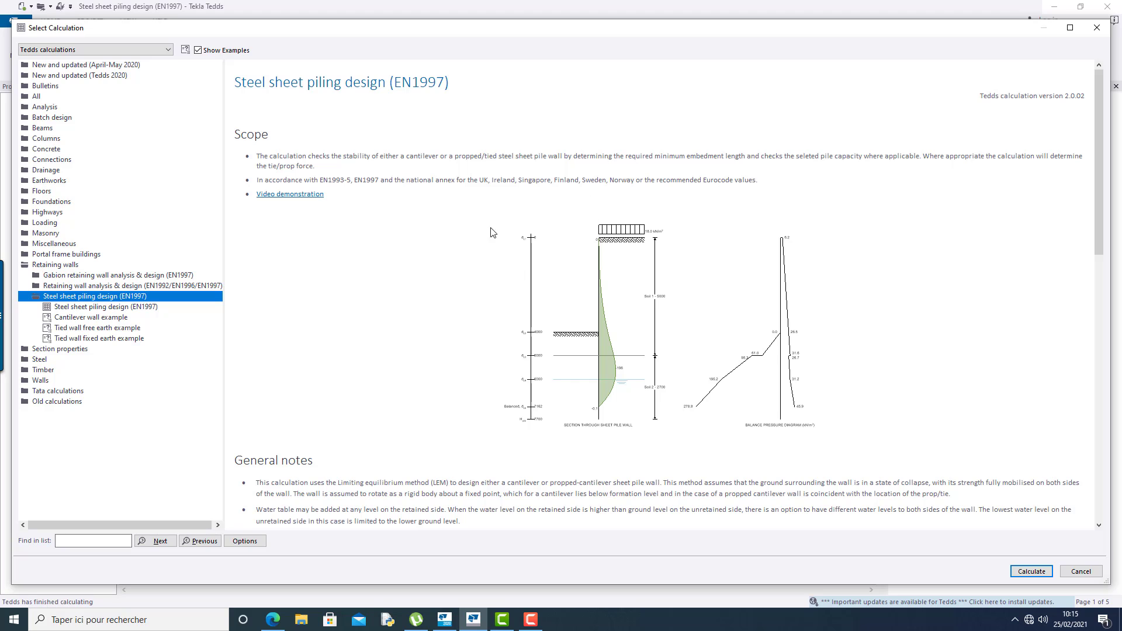
left_click(1031, 571)
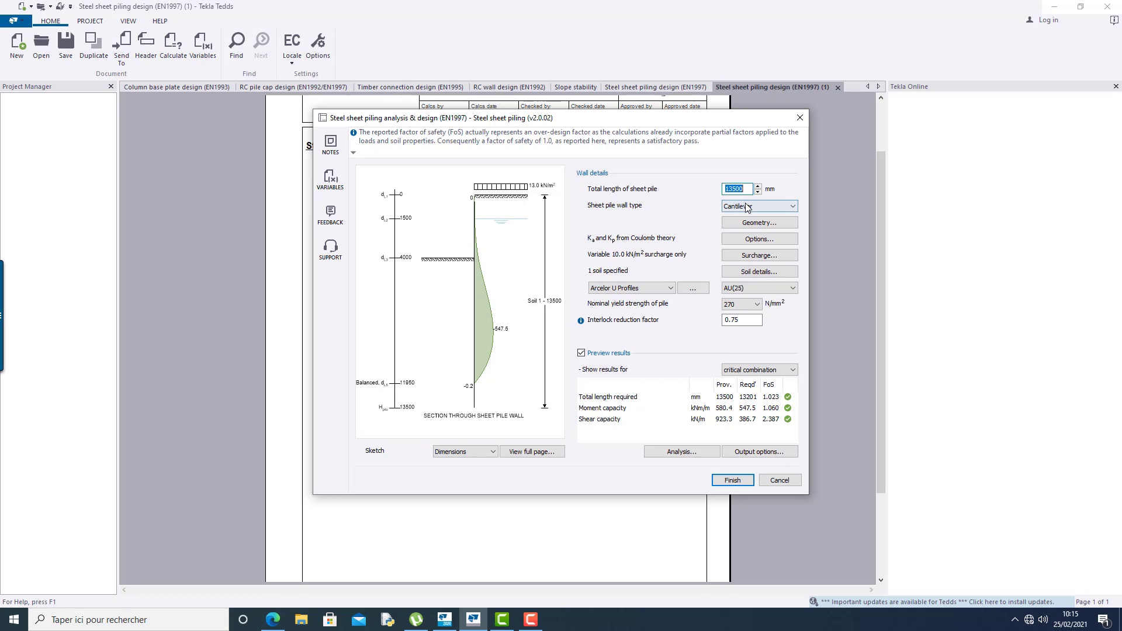
- Try the Tied - Free earth support wall type for the sheet pile and return it to Cantilever
left_click(764, 212)
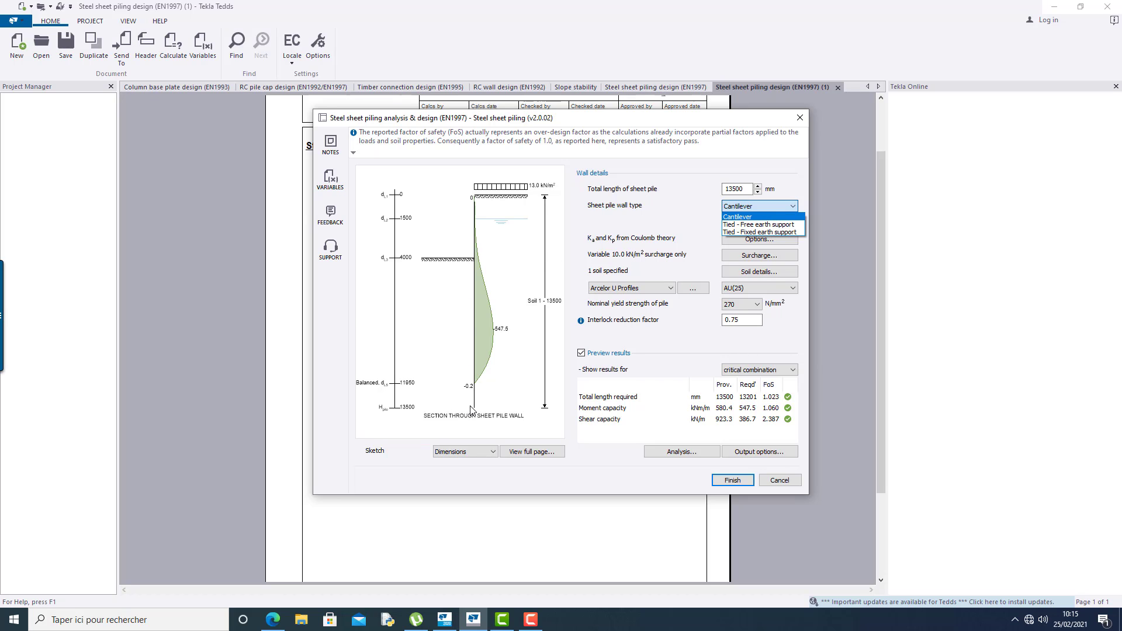
left_click(749, 226)
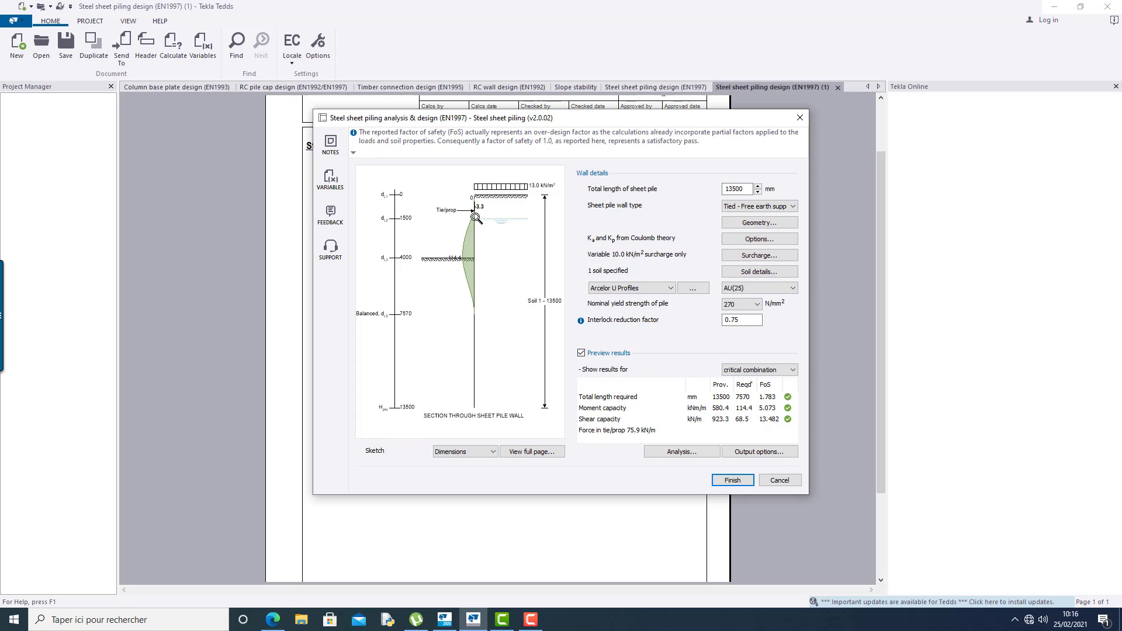
left_click(753, 209)
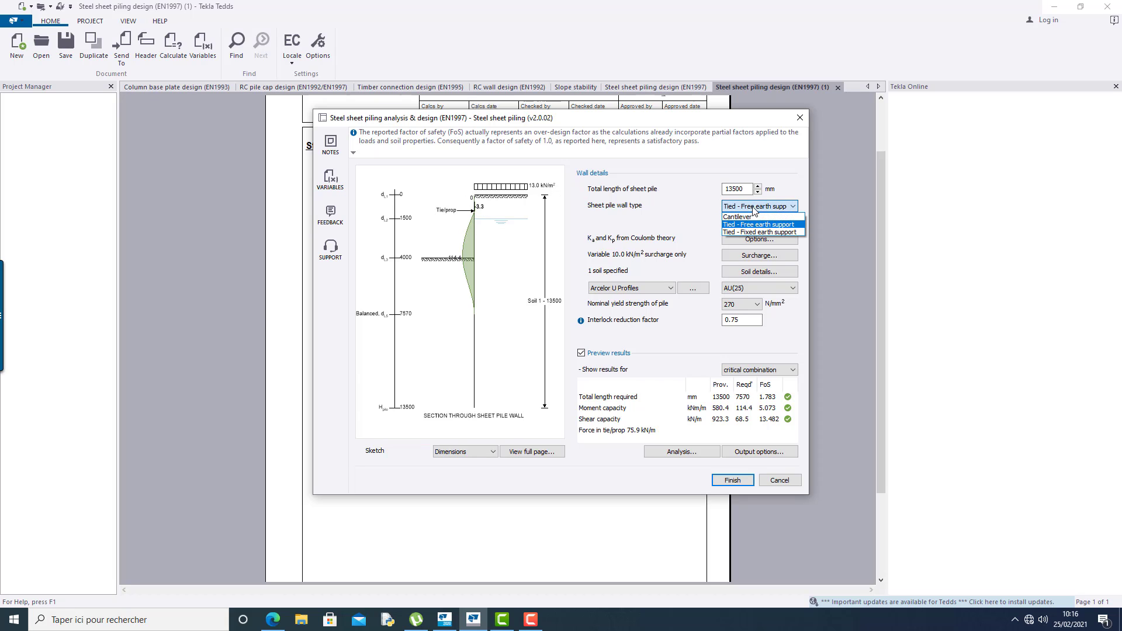
left_click(753, 217)
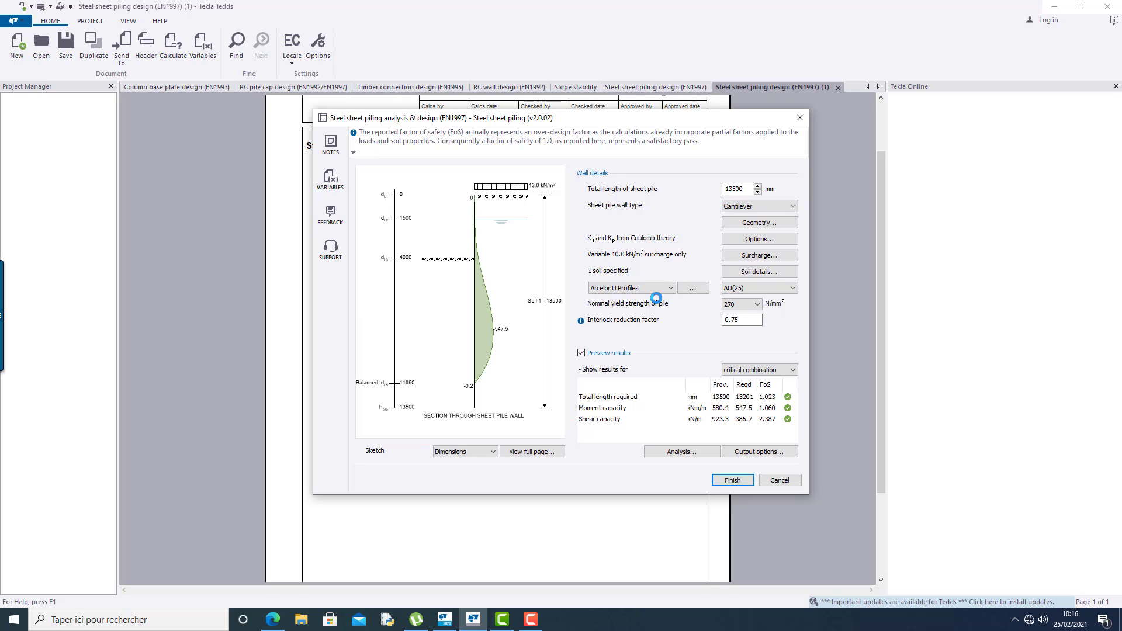
- Set the total length of the sheet pile to 15000 mm in the wall geometry, keeping the 3500 mm retained height
left_click(753, 223)
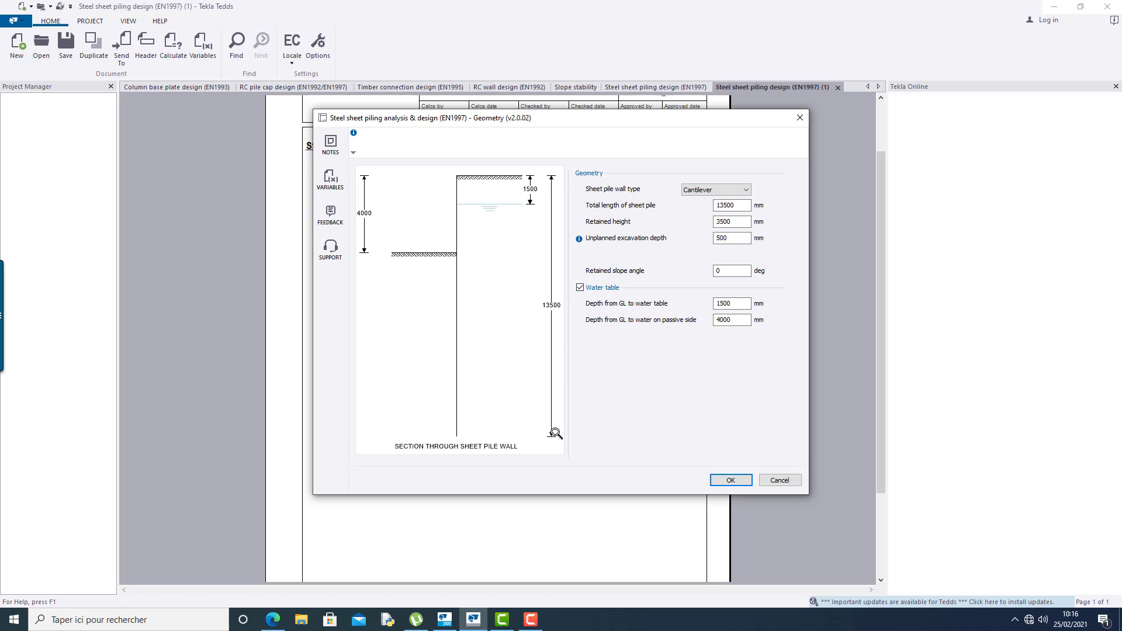
left_click(727, 208)
left_click(735, 224)
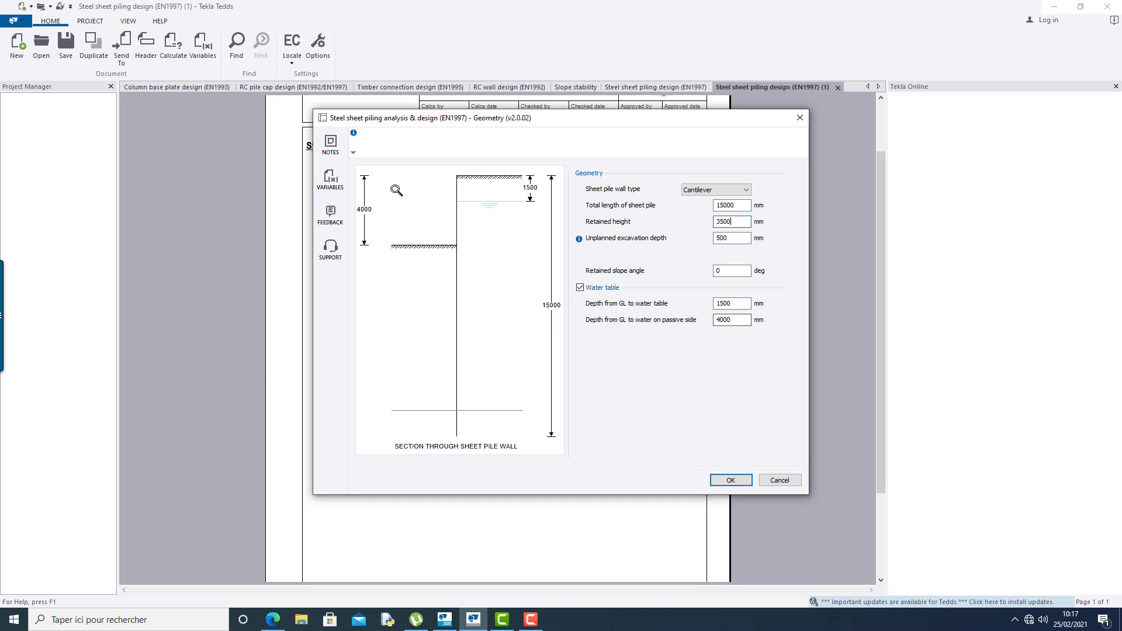
left_click(727, 481)
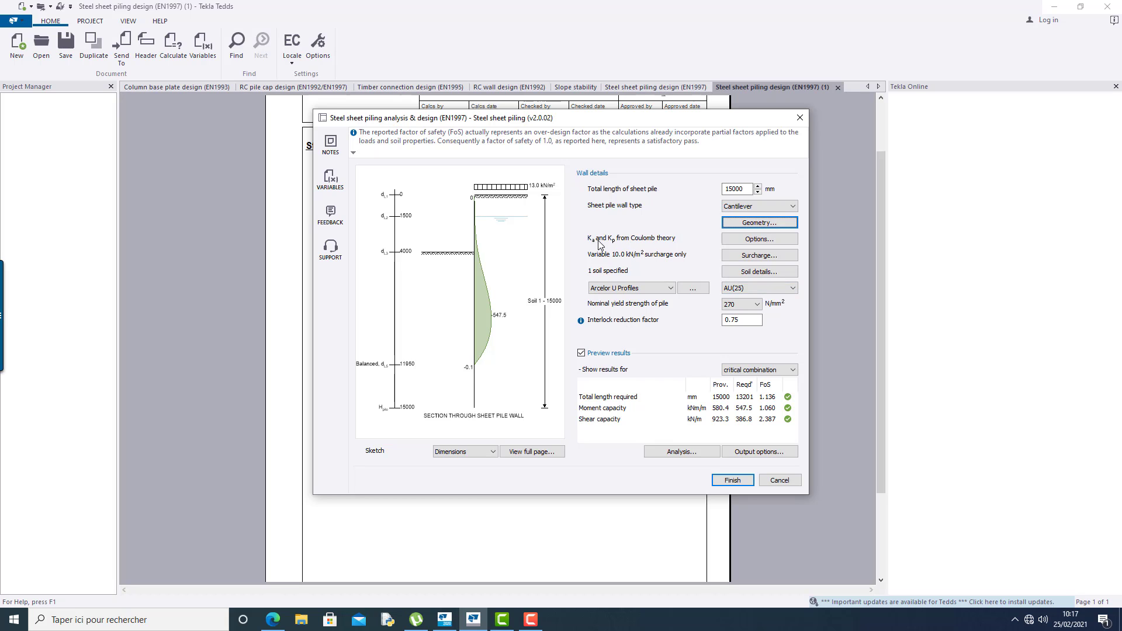
- Review the available earth pressure calculation methods, keeping Coulomb theory and the United Kingdom national annex
left_click(758, 241)
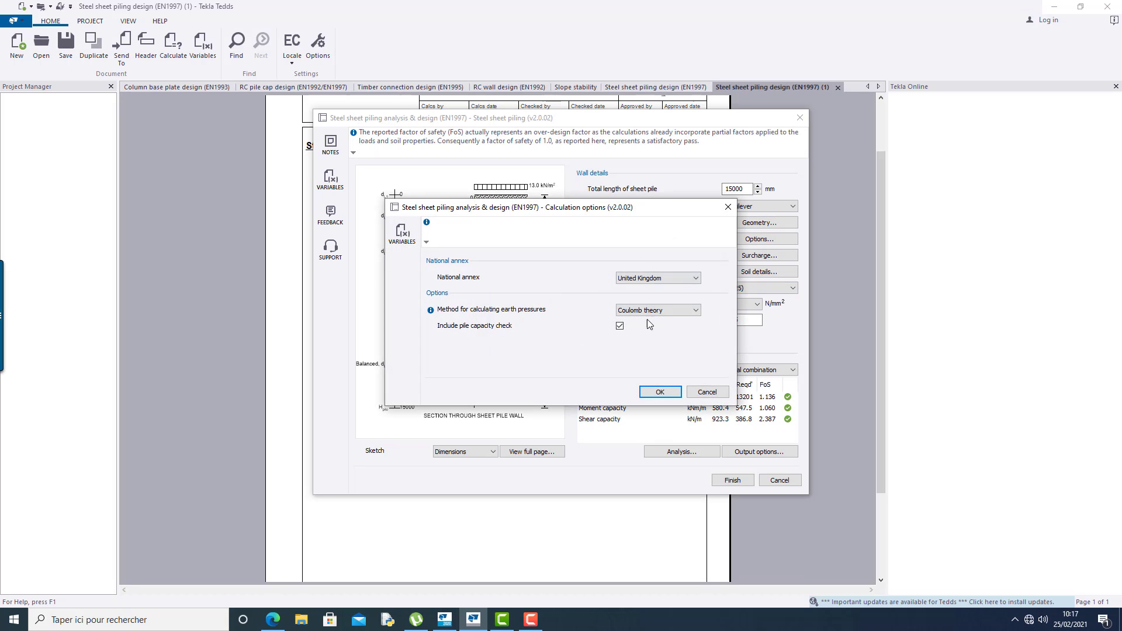
left_click(667, 311)
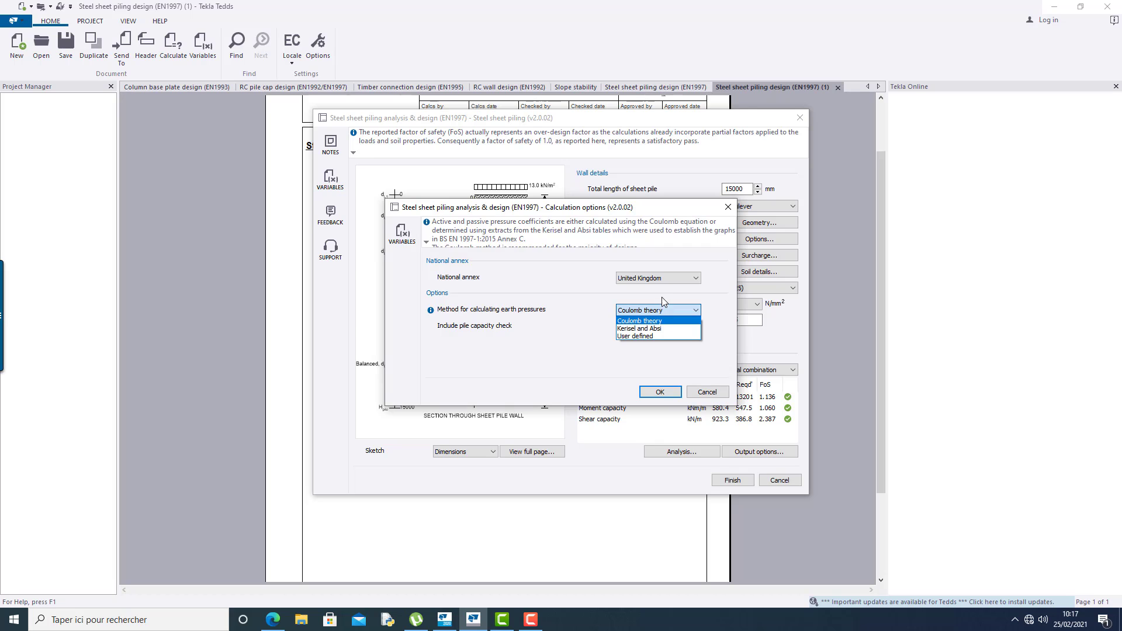
left_click(664, 300)
left_click(661, 392)
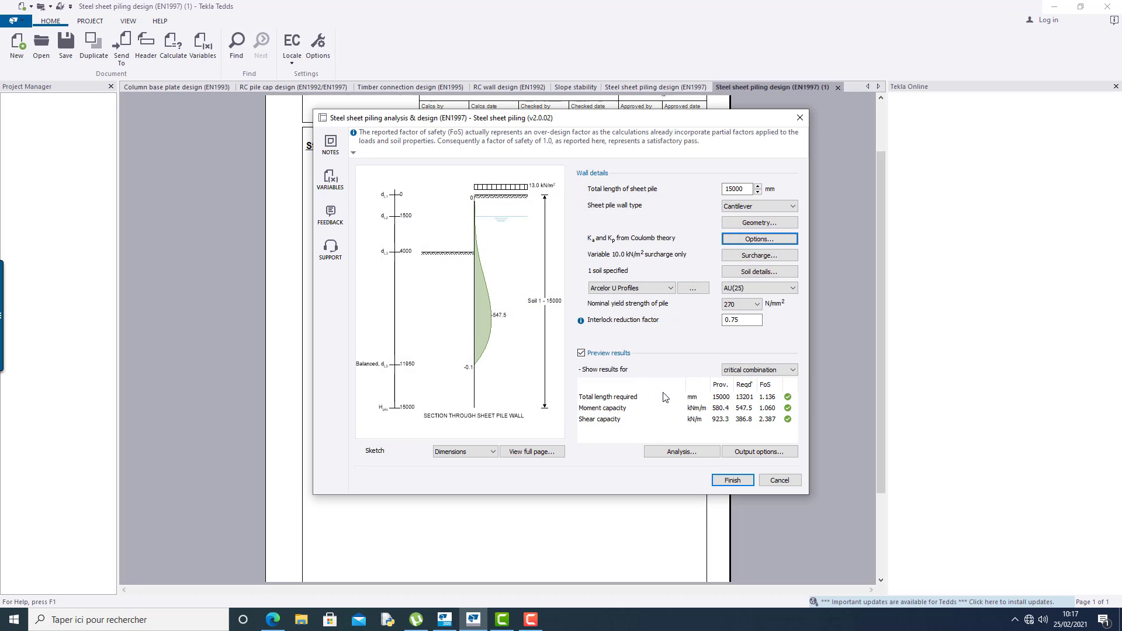
- Check the surcharge loads and the granular soil layer, keeping a 10 kN/m² variable surcharge and 15000 mm soil thickness
left_click(743, 256)
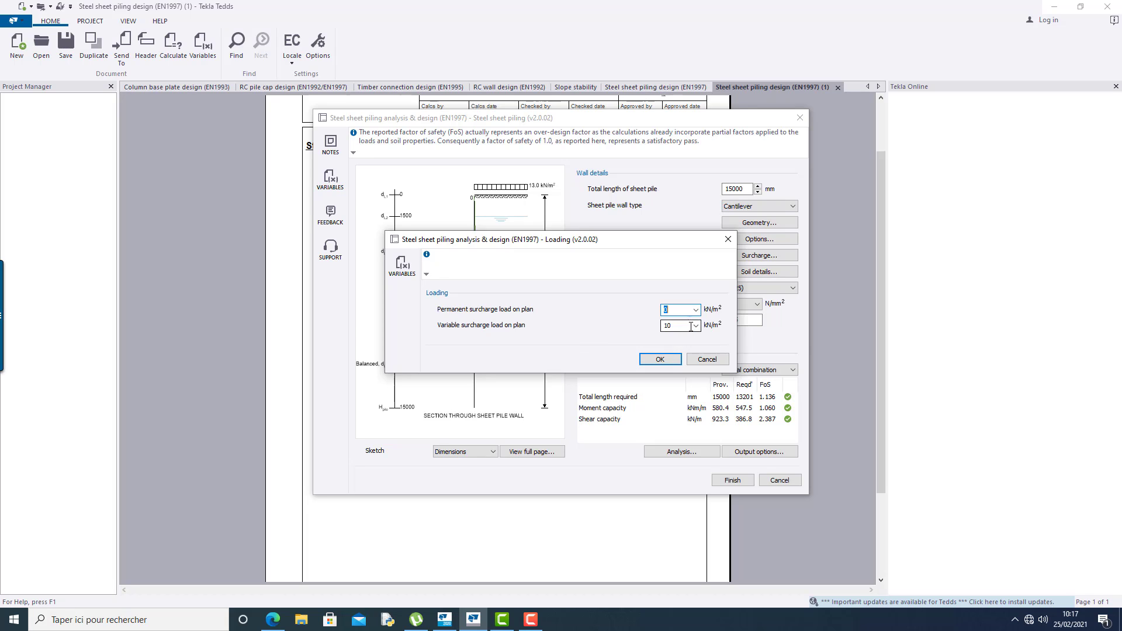
left_click(661, 360)
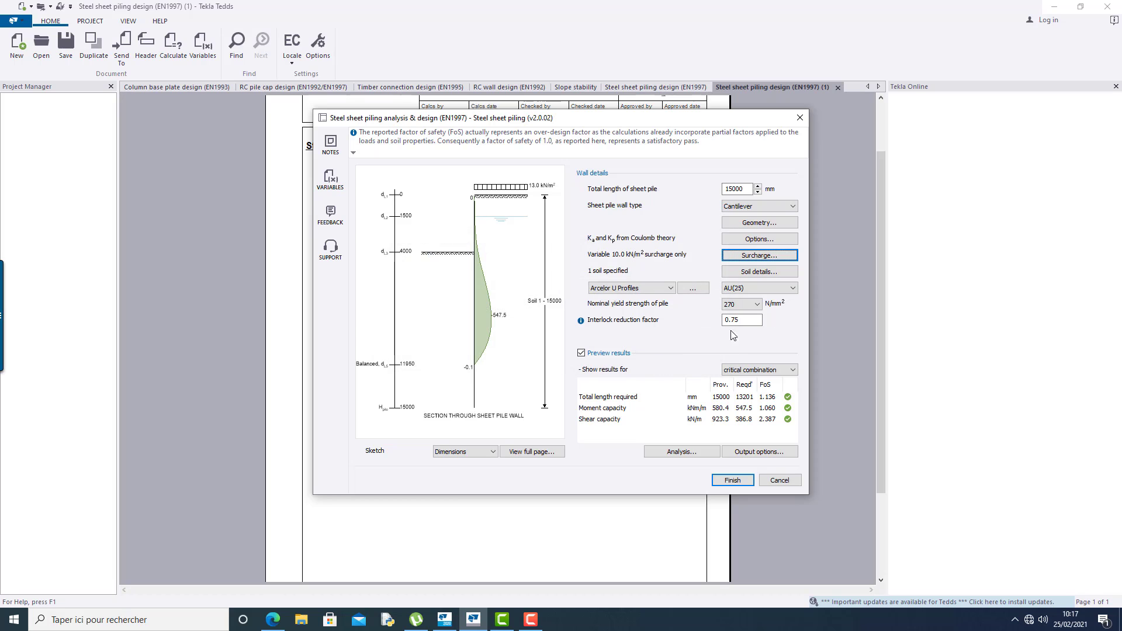
left_click(767, 273)
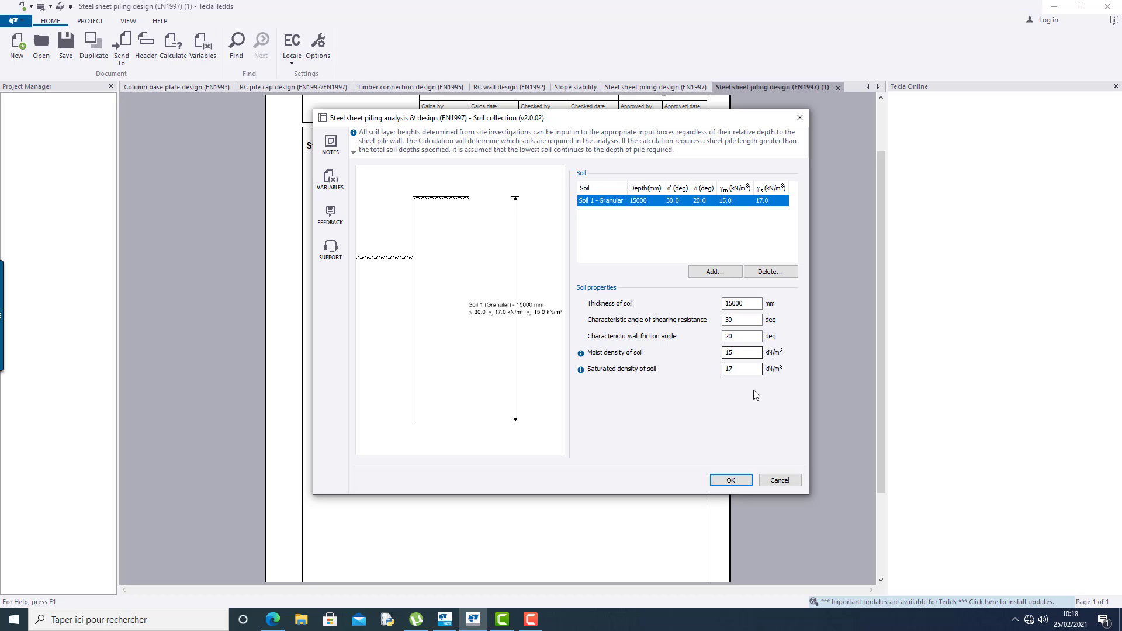
left_click(733, 480)
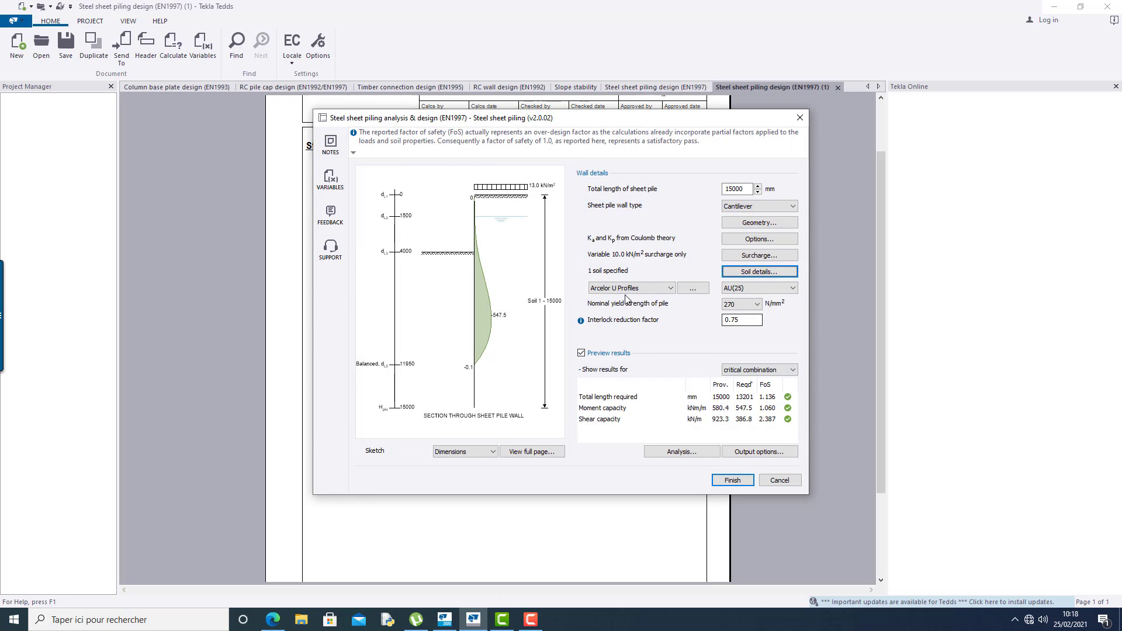
- Try the AU(18) and AU(16) sections from the Arcelor U Profiles for the sheet pile
left_click(671, 288)
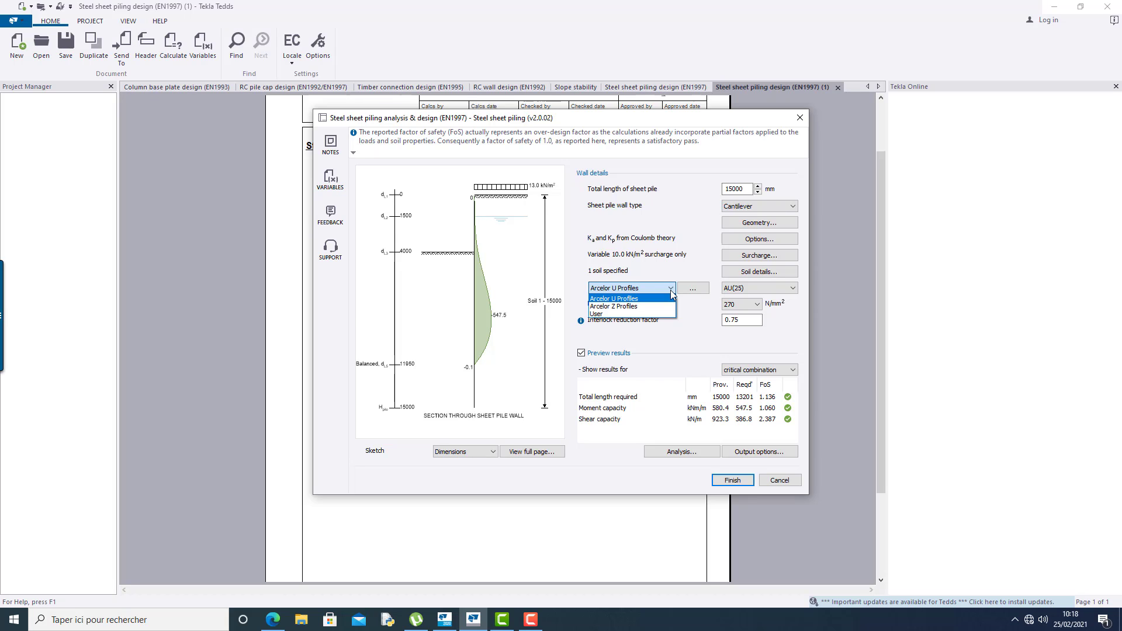
left_click(671, 291)
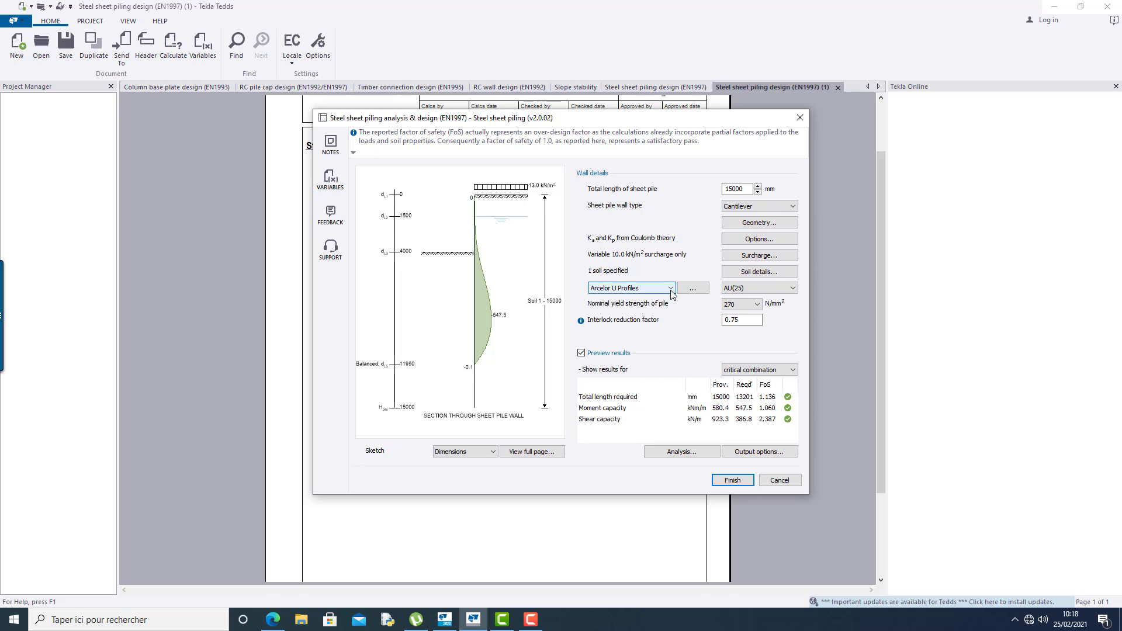
left_click(792, 288)
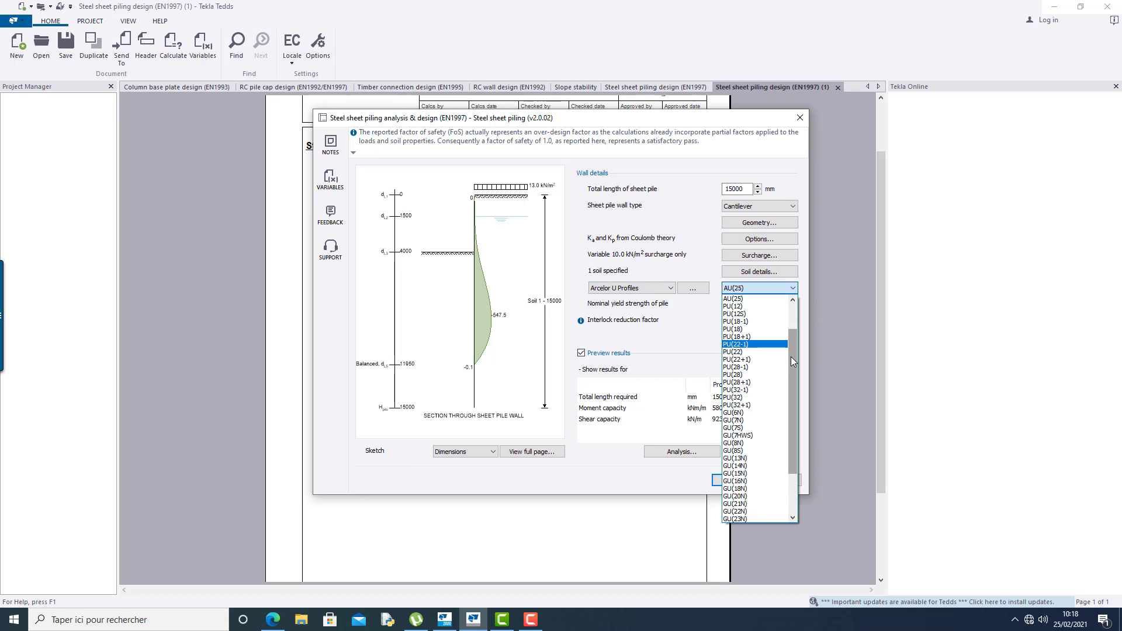
left_click_drag(794, 367, 788, 325)
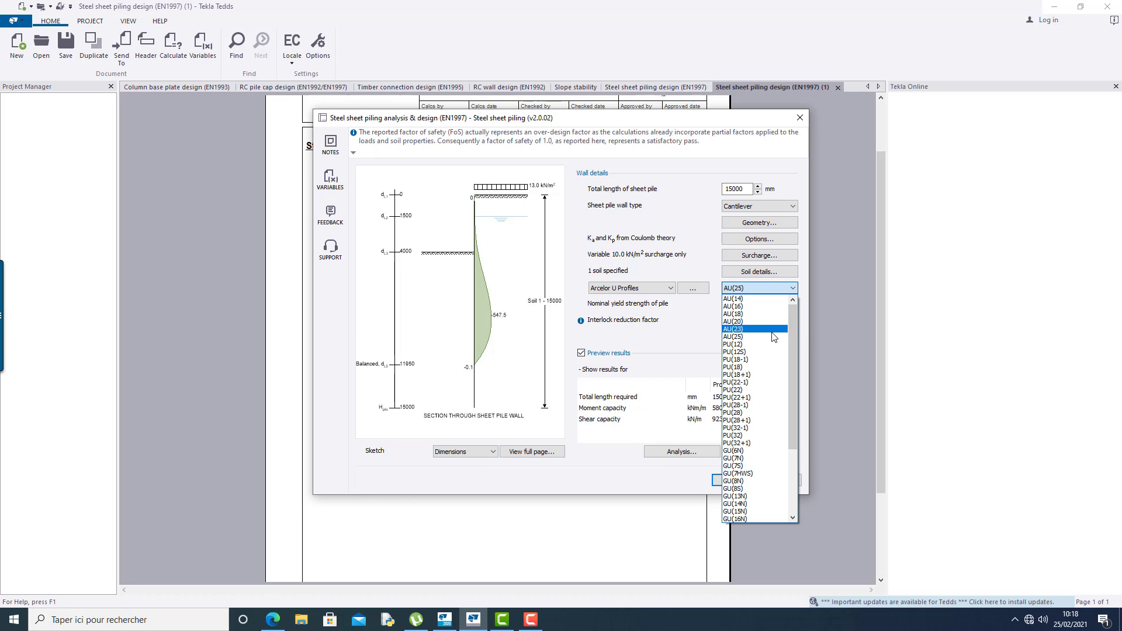
left_click(755, 315)
left_click(769, 287)
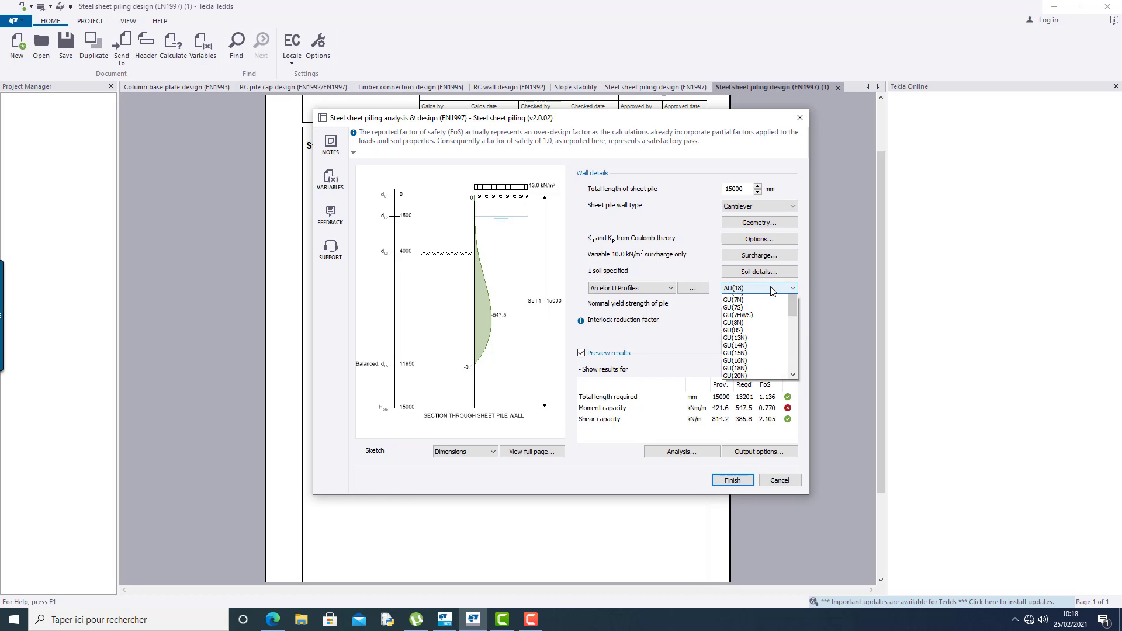
left_click(792, 300)
left_click(792, 301)
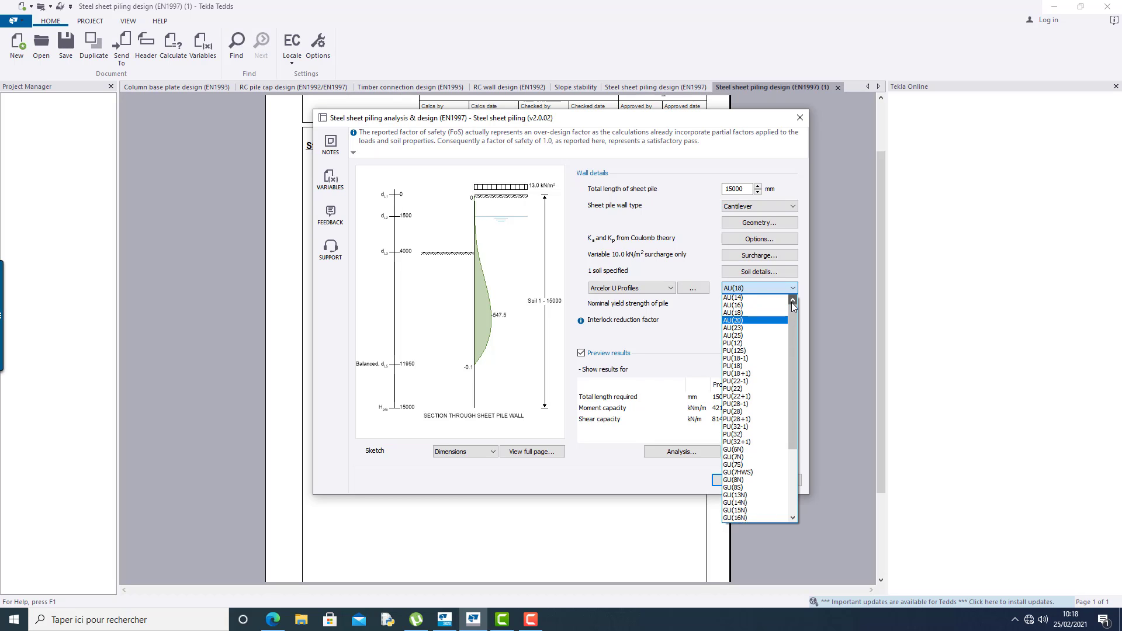
left_click(763, 310)
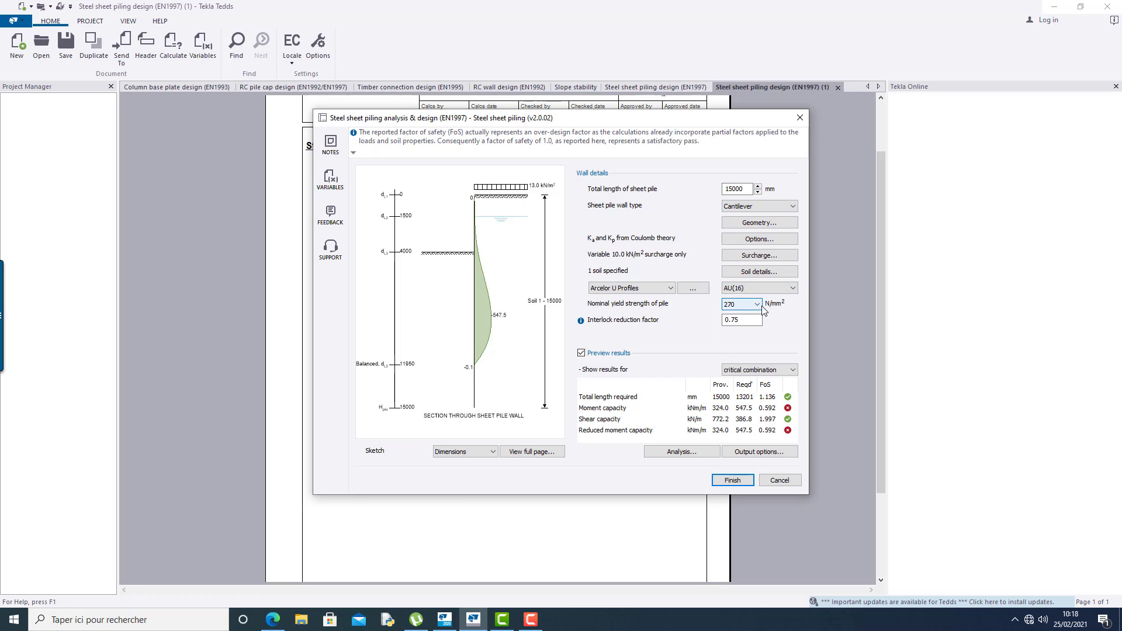
left_click(767, 288)
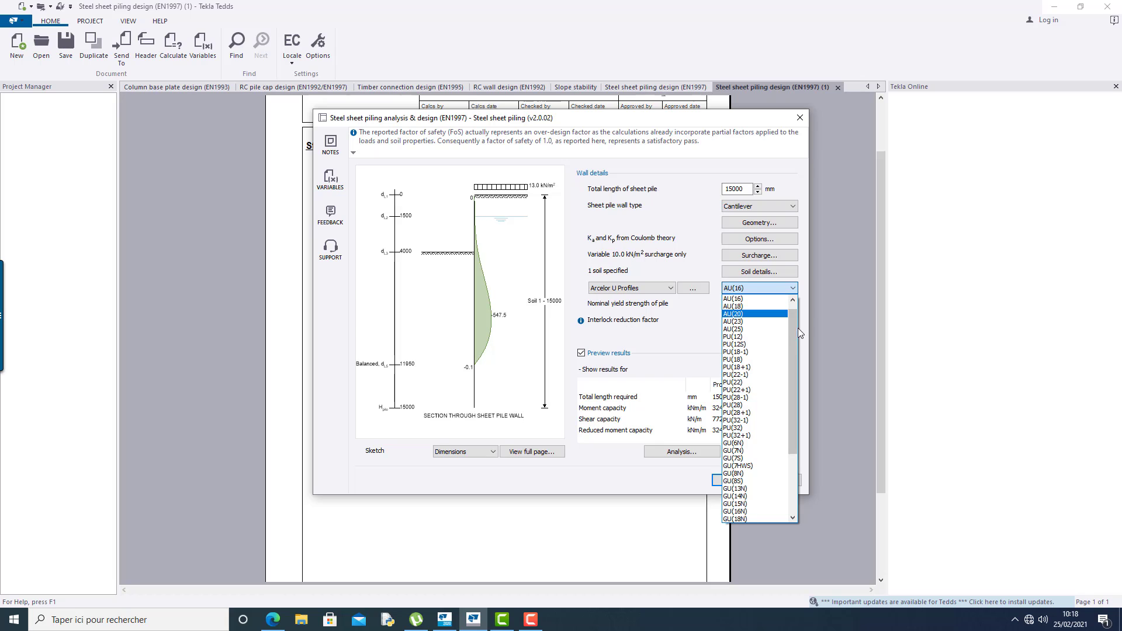
left_click(717, 303)
- Switch the pile section range to Arcelor Z Profiles and check the yield strength choices, keeping 270 N/mm²
left_click(654, 289)
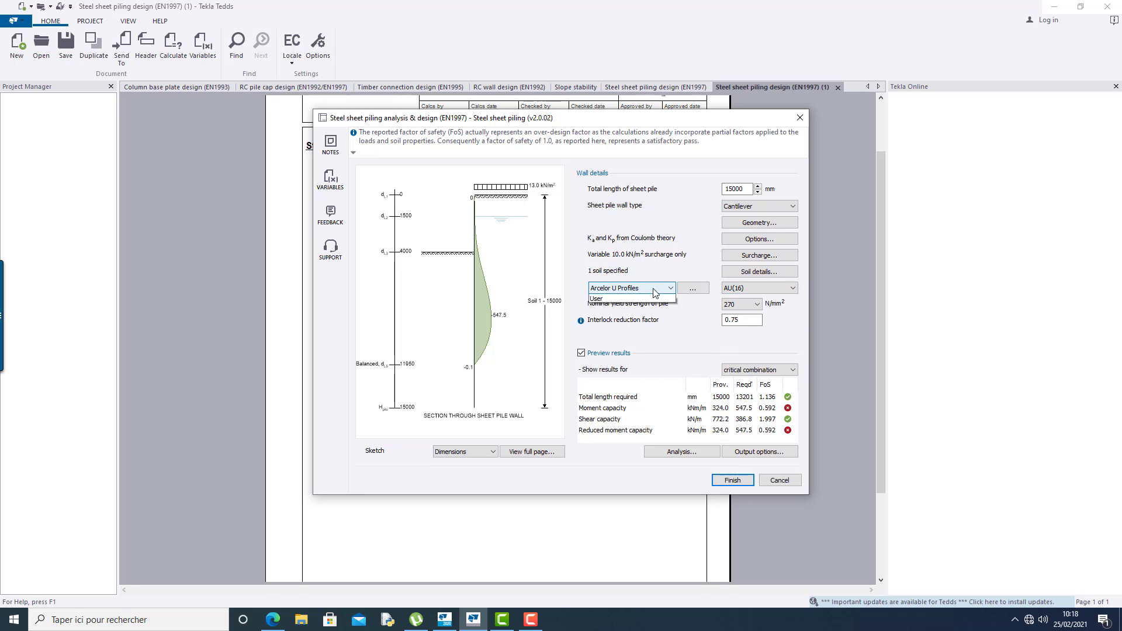
left_click(645, 307)
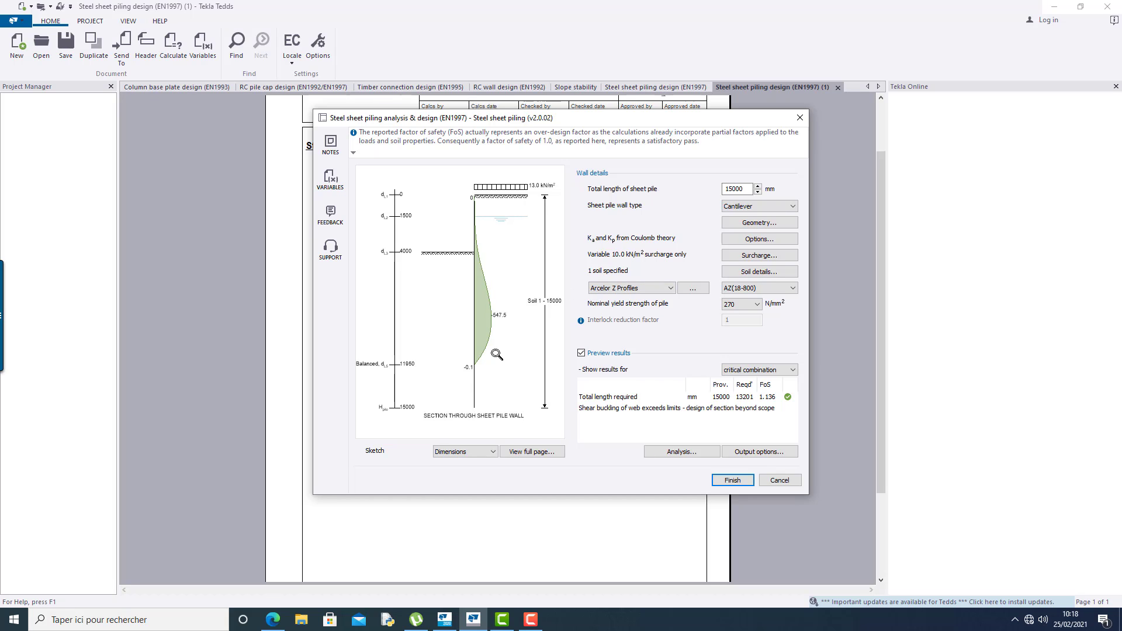
left_click(744, 305)
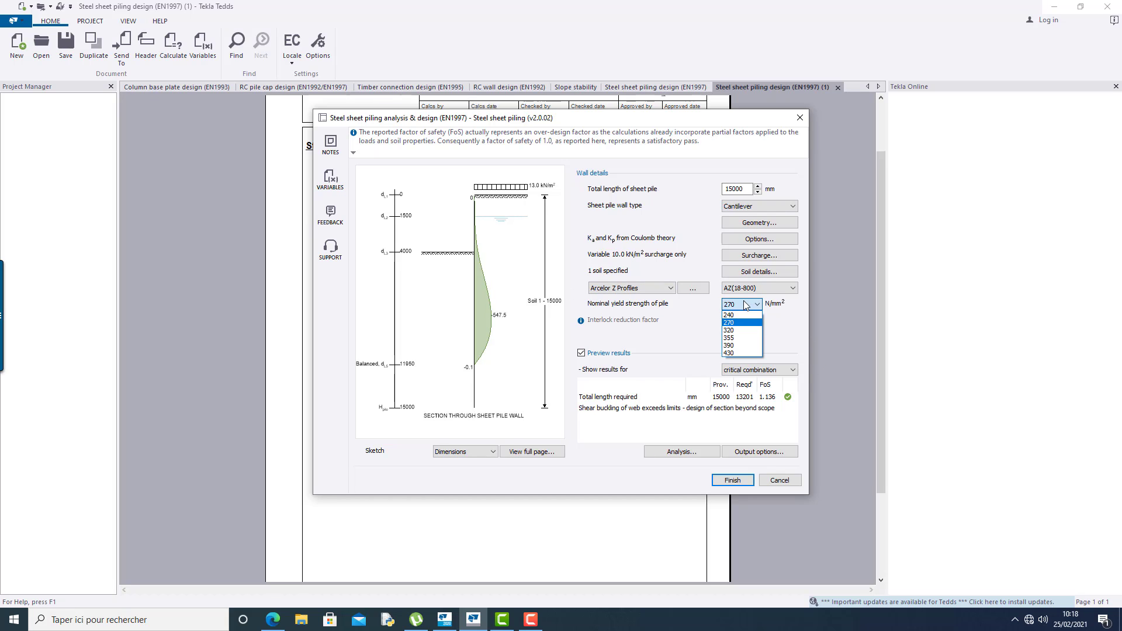
left_click(793, 310)
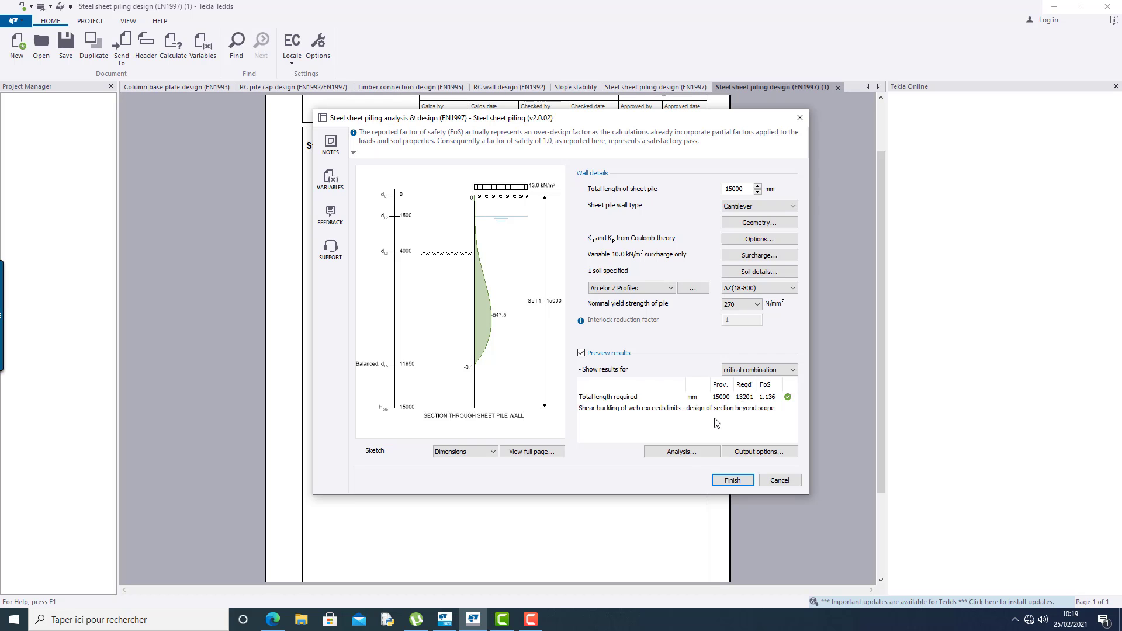
- Review the wall's analysis model and finish the calculation to generate the design report
left_click(687, 453)
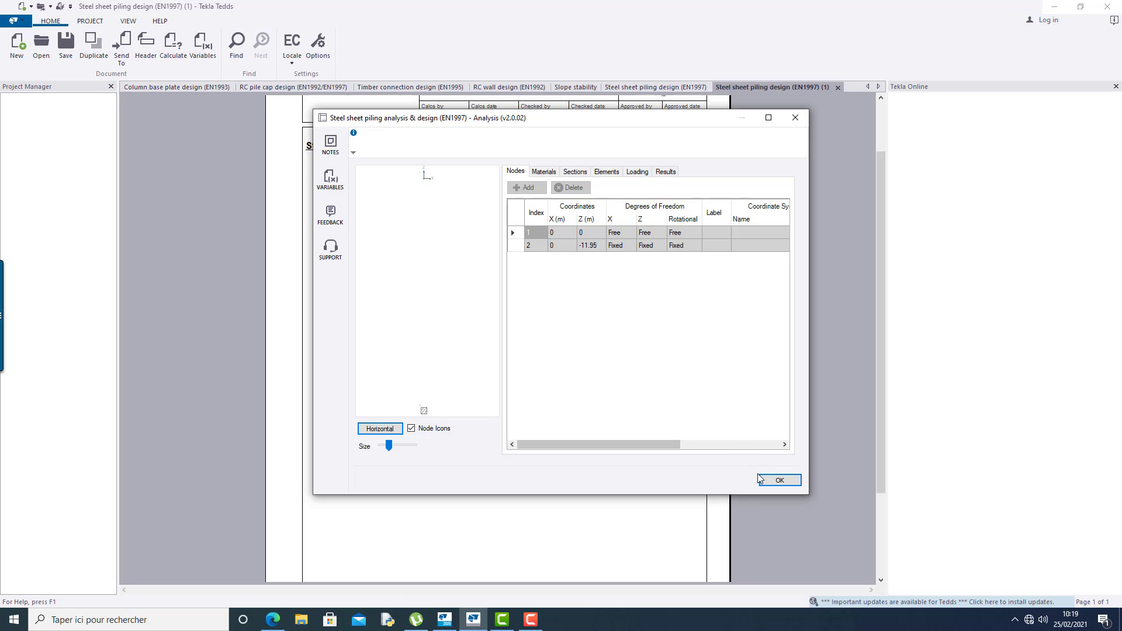
left_click(773, 485)
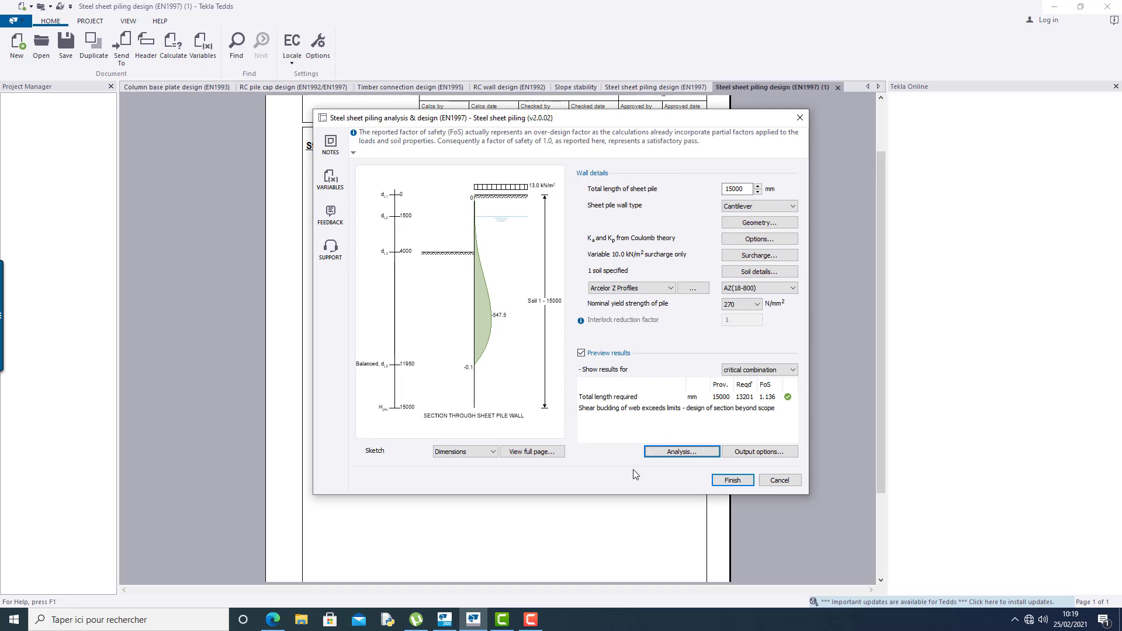
left_click(492, 451)
left_click(492, 453)
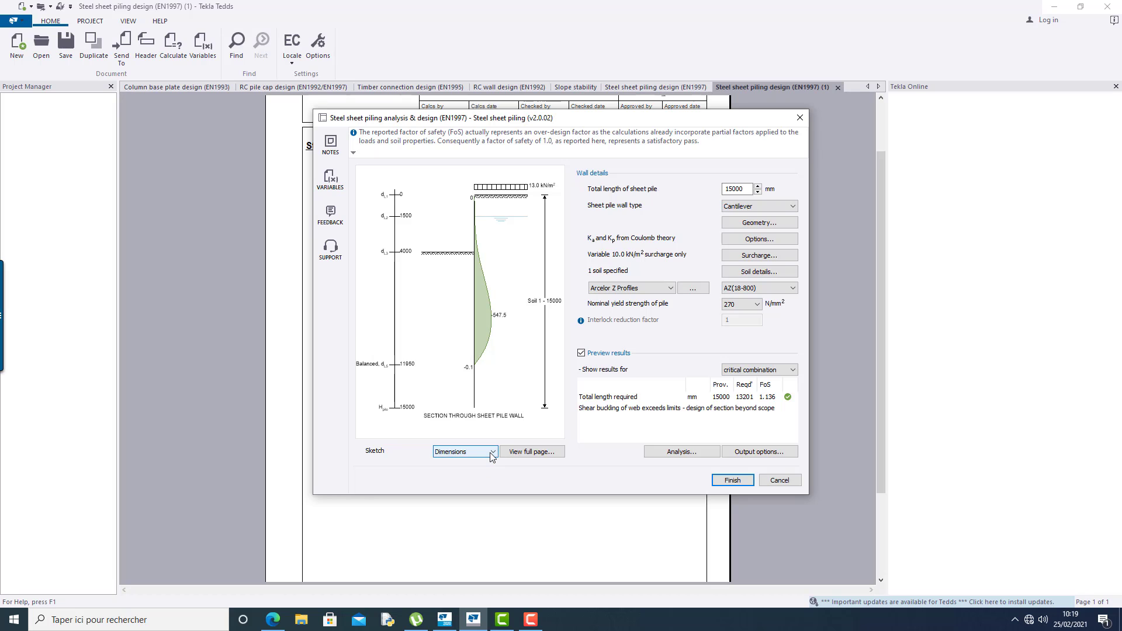
left_click(725, 483)
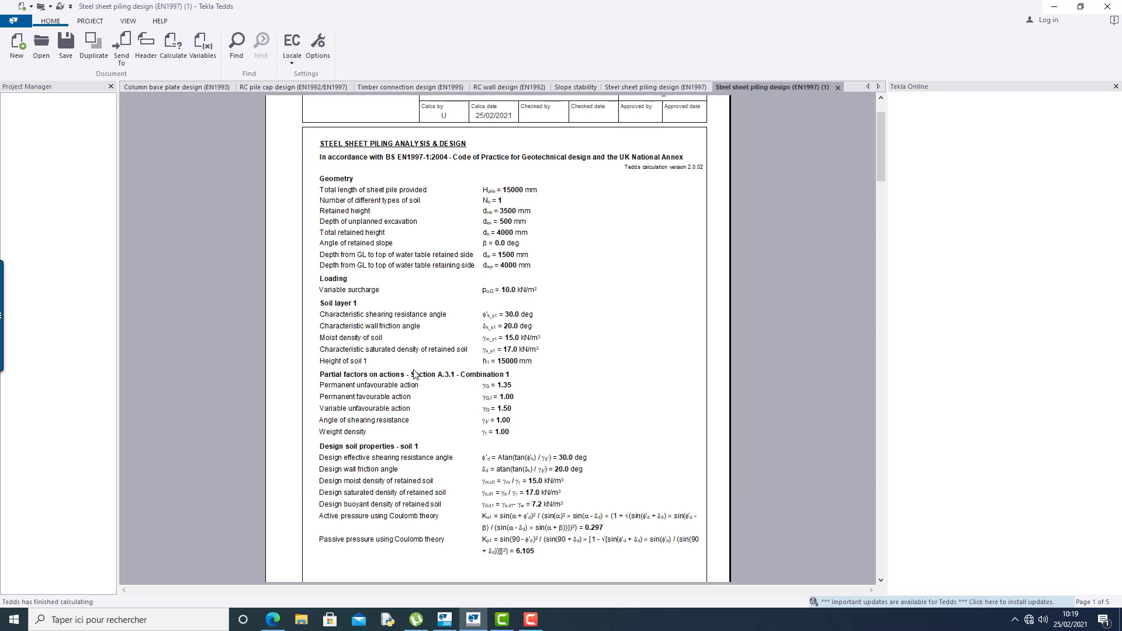
- Examine the sheet pile report's soil properties, pressure diagrams, required pile length and pile capacity checks for both partial factor combinations
scroll(526, 256, "down", 4)
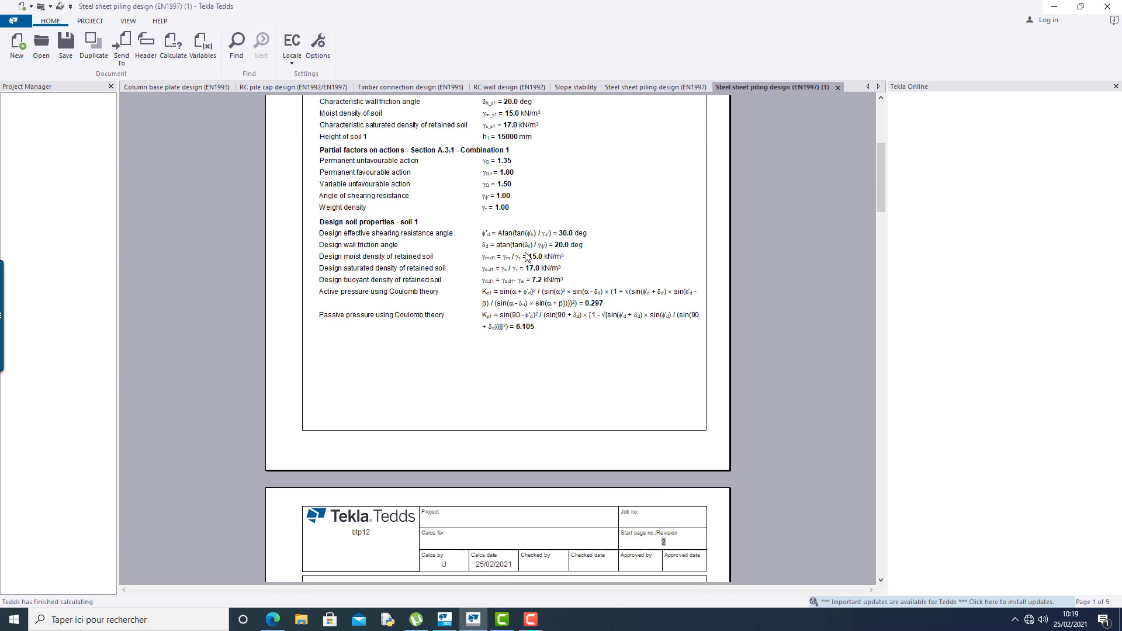
scroll(525, 256, "down", 10)
scroll(526, 256, "up", 4)
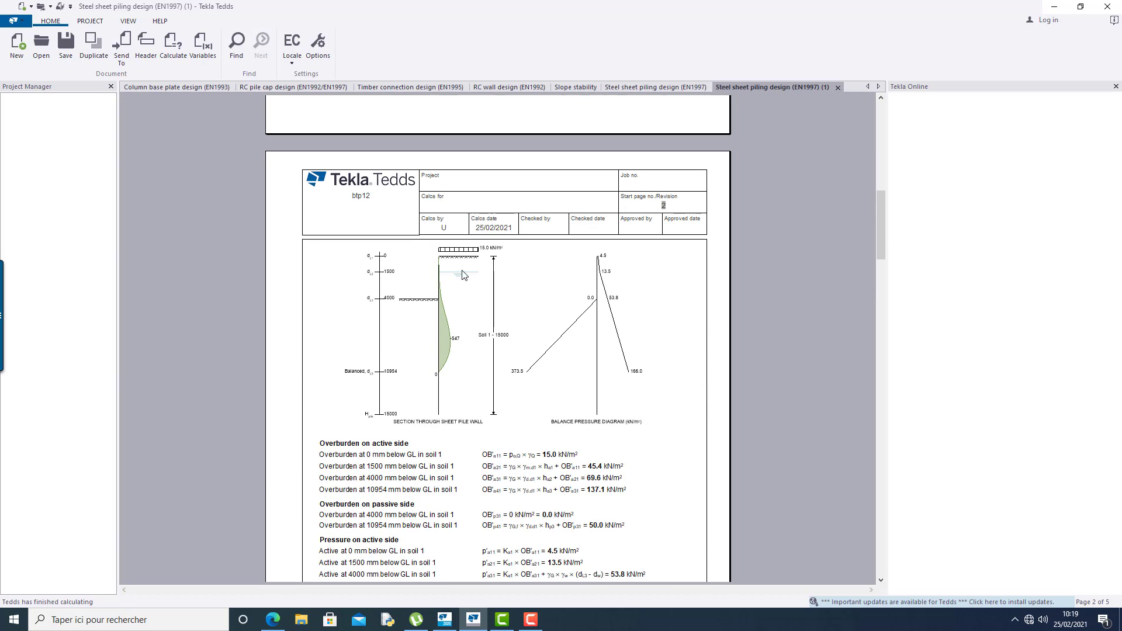
scroll(468, 320, "down", 14)
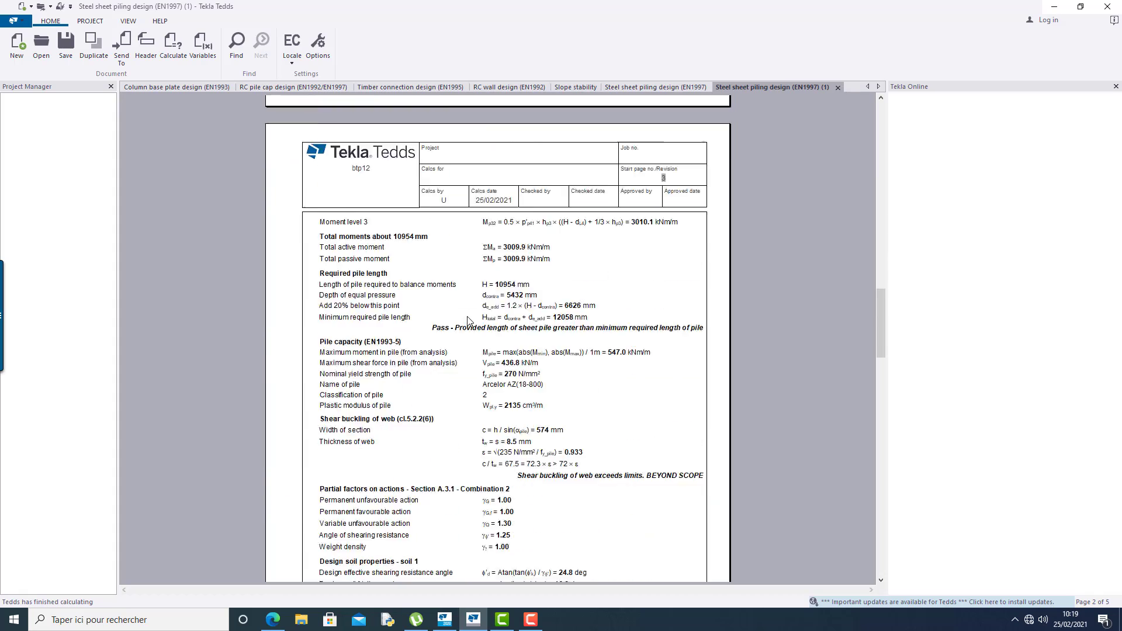
scroll(468, 320, "down", 20)
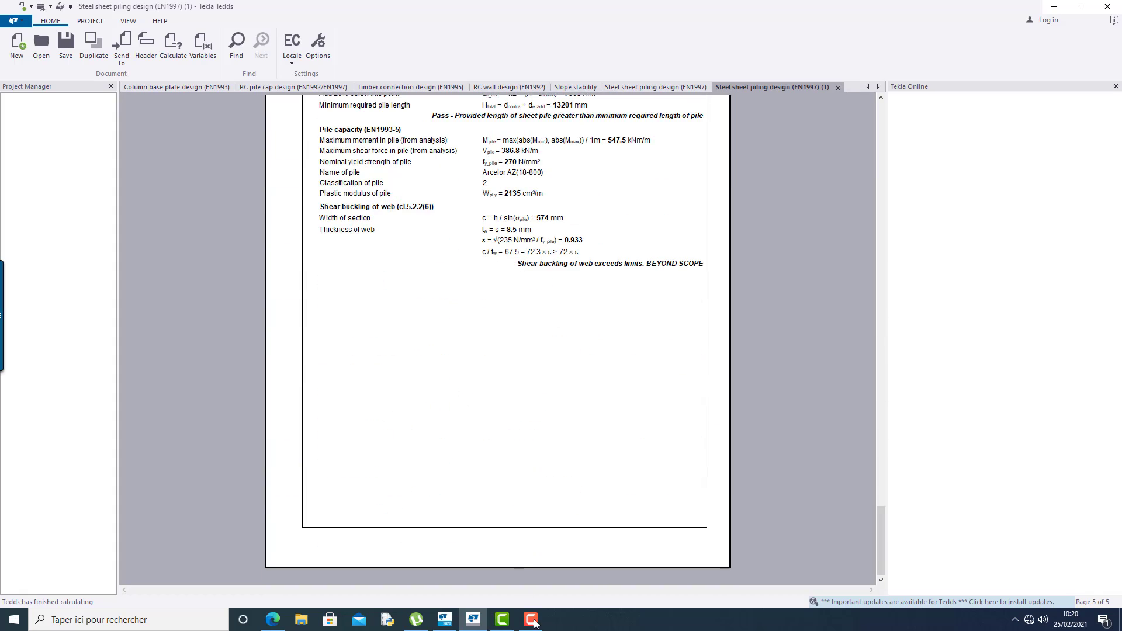
scroll(578, 421, "up", 15)
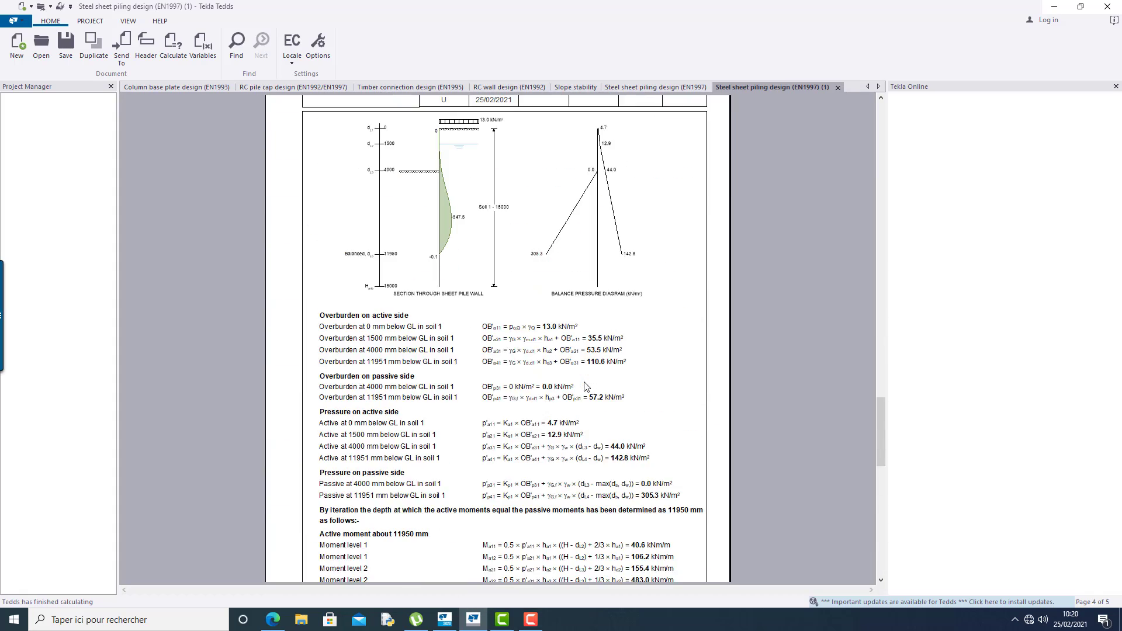
scroll(586, 386, "up", 4)
scroll(586, 387, "down", 7)
scroll(586, 387, "up", 3)
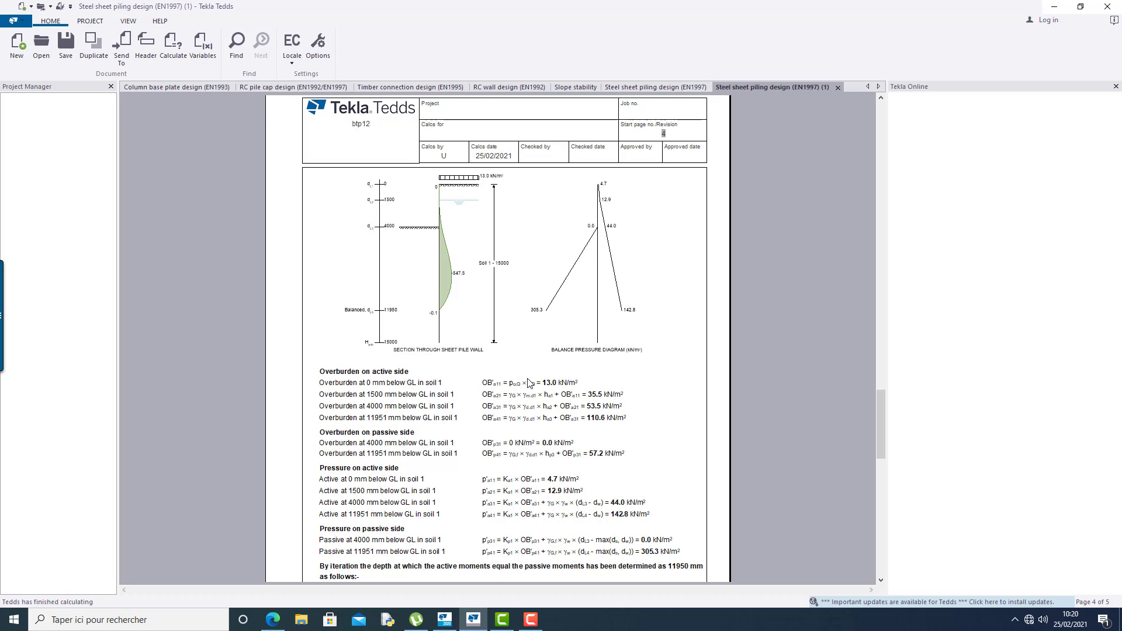
left_click(531, 620)
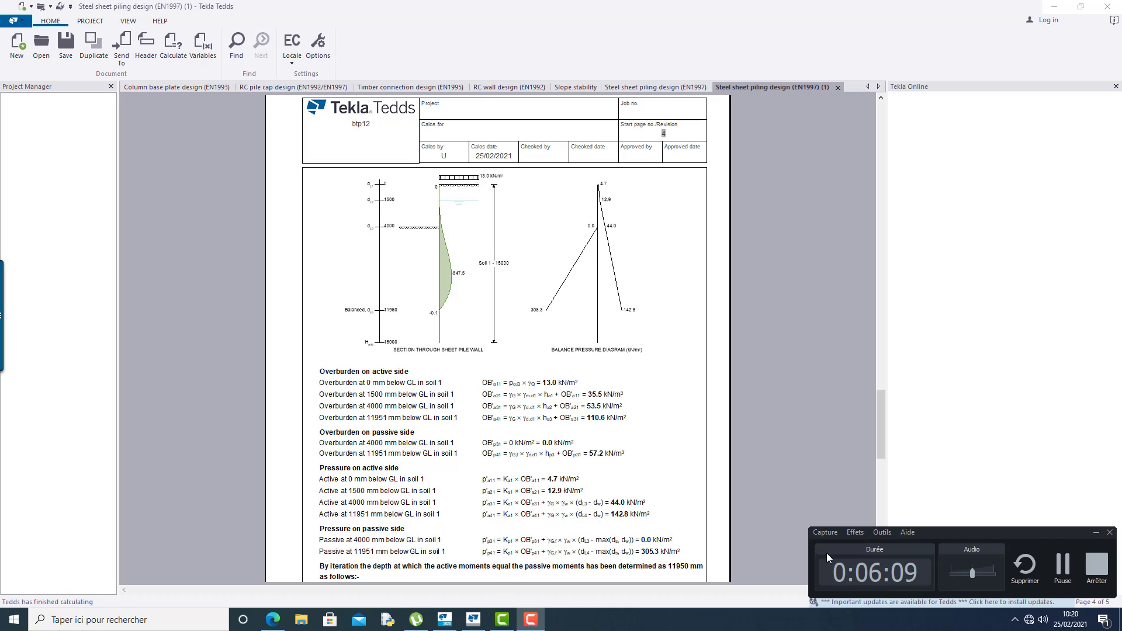